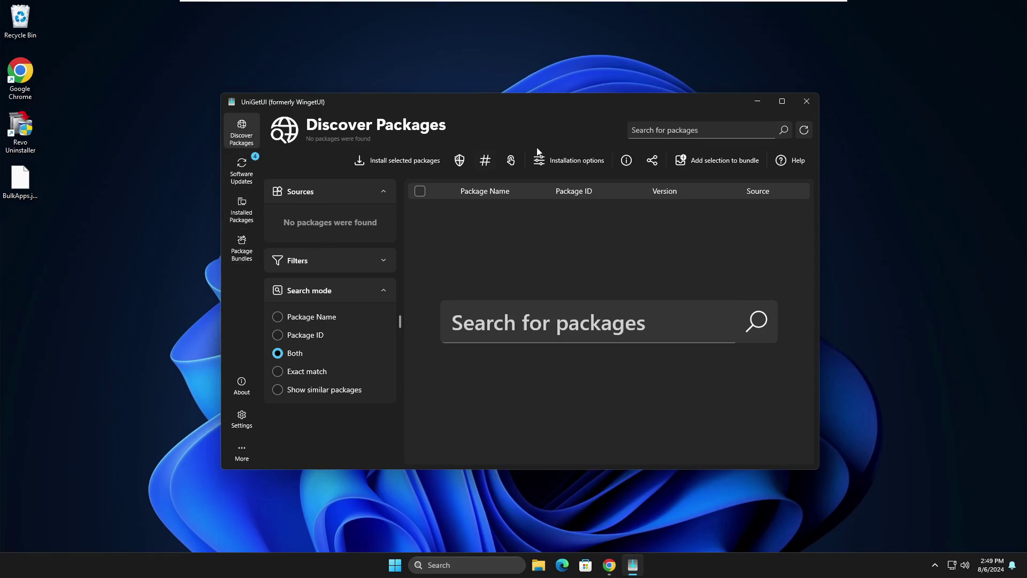
Step: Search UniGetUI's packages for 'browser'
key(ctrl+f)
text(browser)
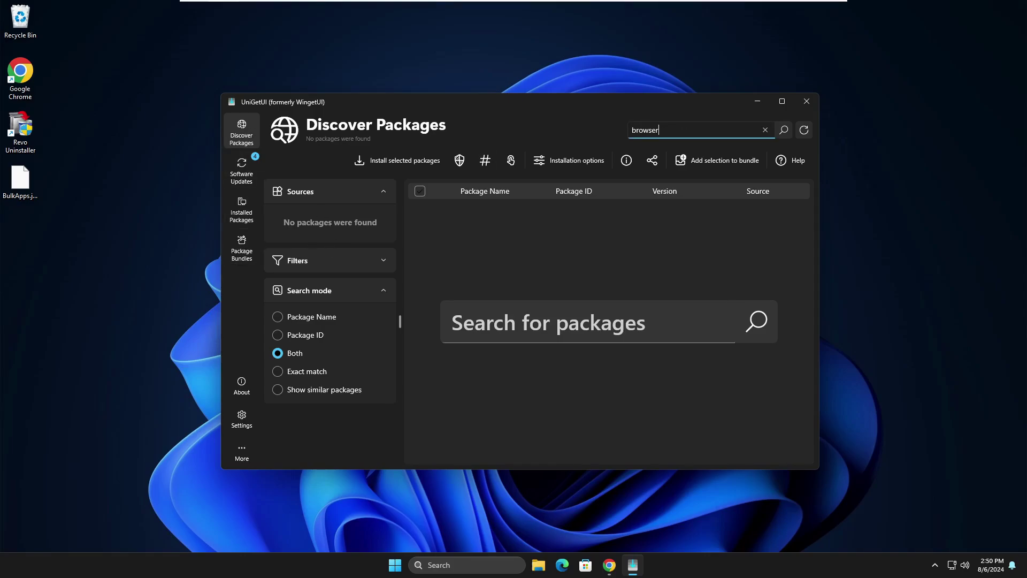
key(Return)
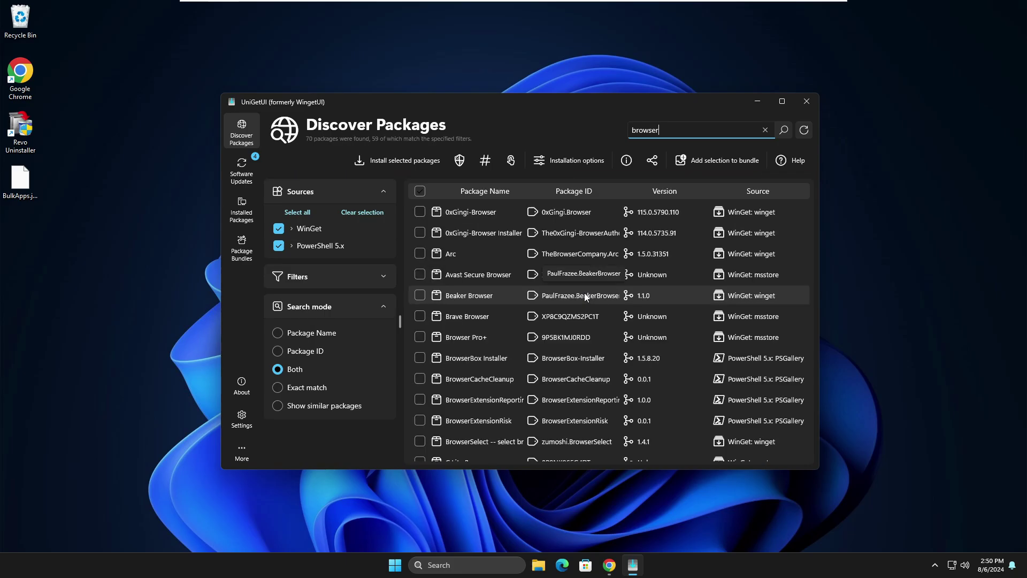
Step: Find DuckDuckGo in the results, tick it and install it
scroll(482, 305, down, 10)
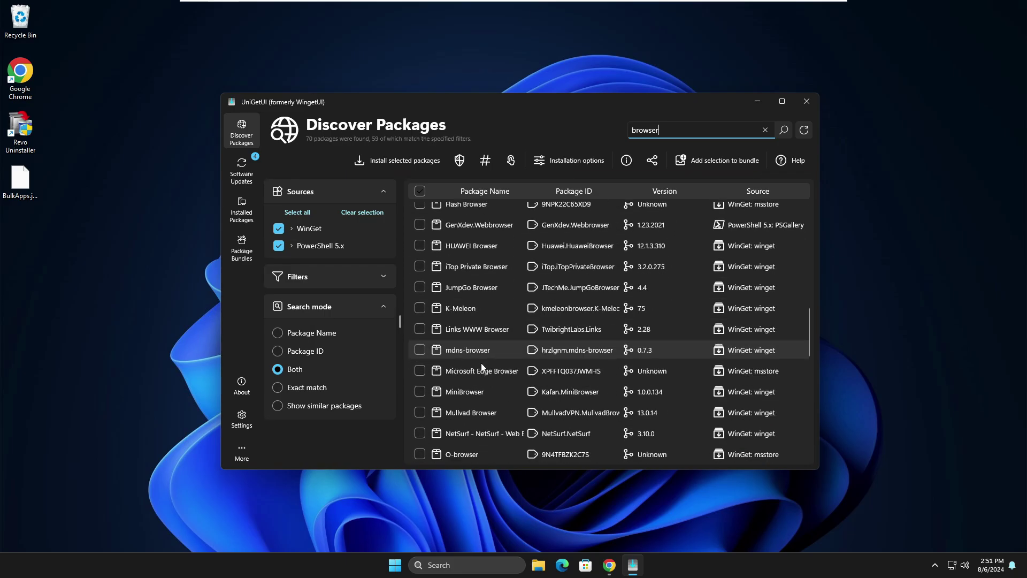
scroll(482, 366, down, 3)
scroll(512, 293, up, 3)
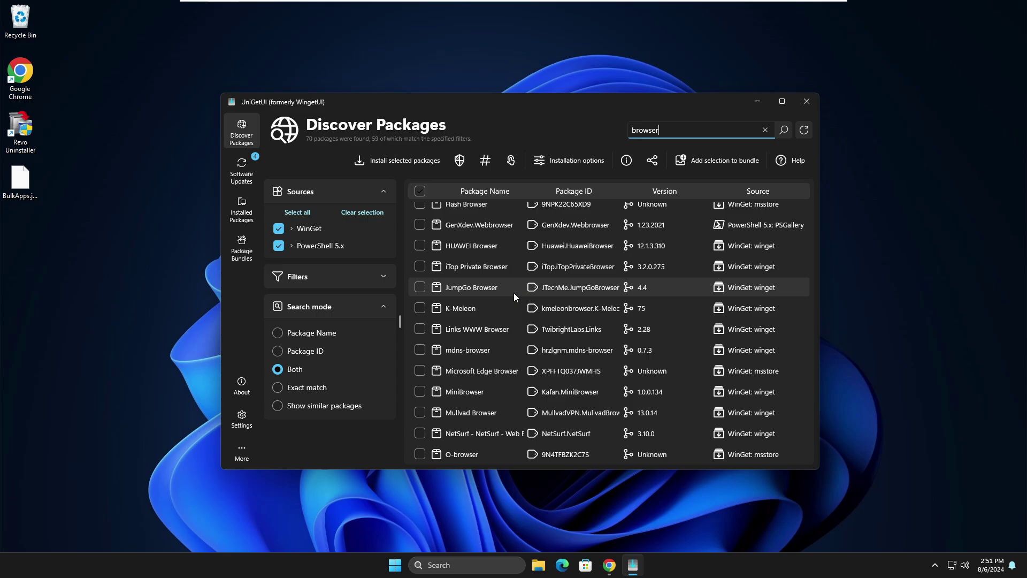
scroll(450, 271, up, 2)
click(420, 264)
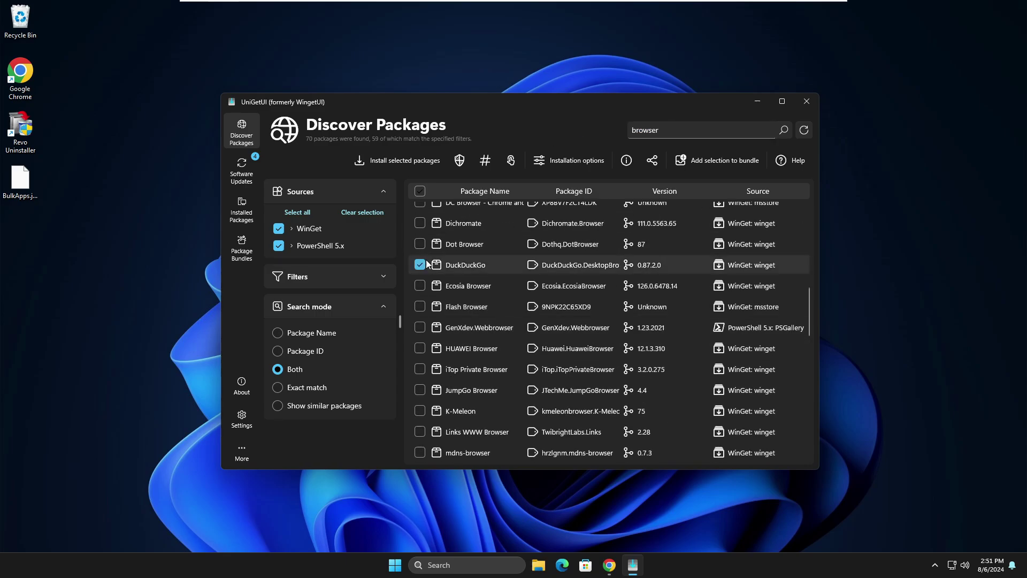
click(422, 160)
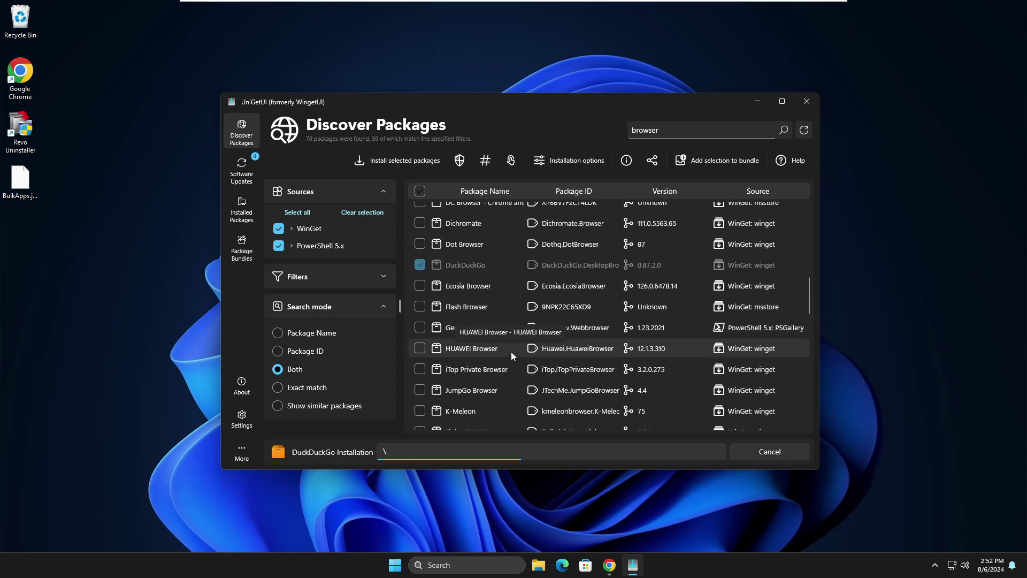
Step: Queue all four listed software updates, then browse the Installed Packages list
click(256, 163)
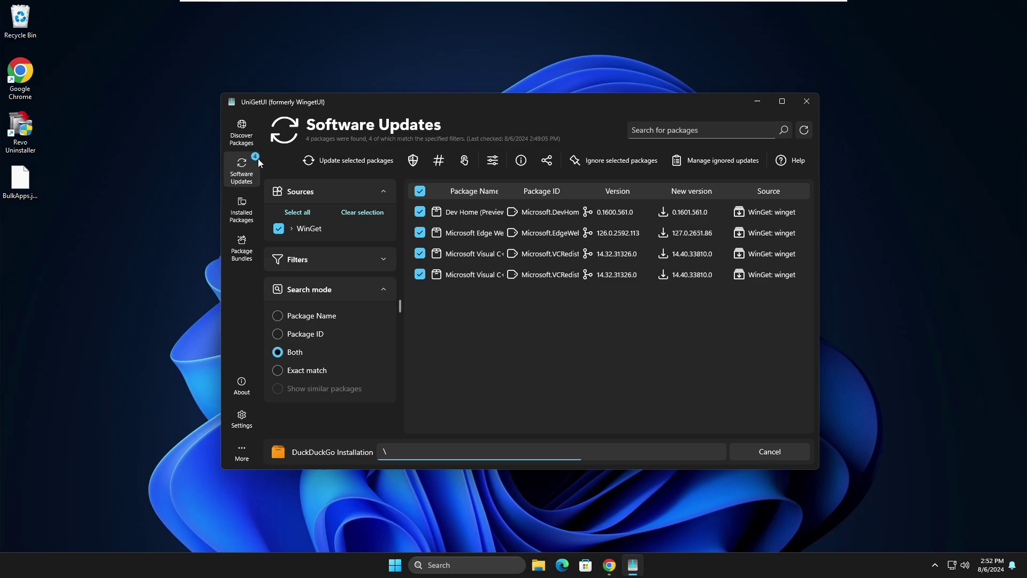
click(347, 160)
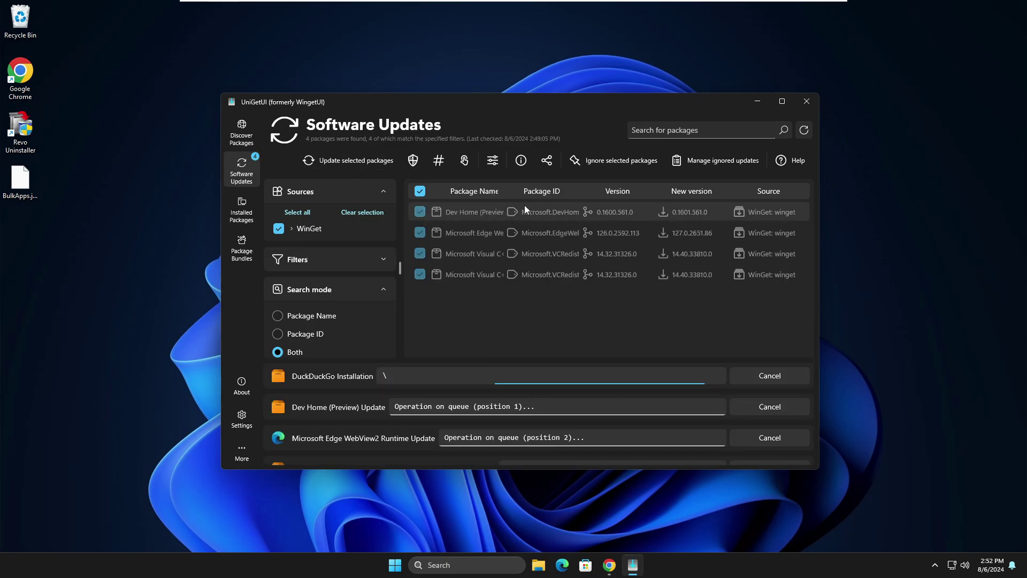
scroll(352, 329, down, 2)
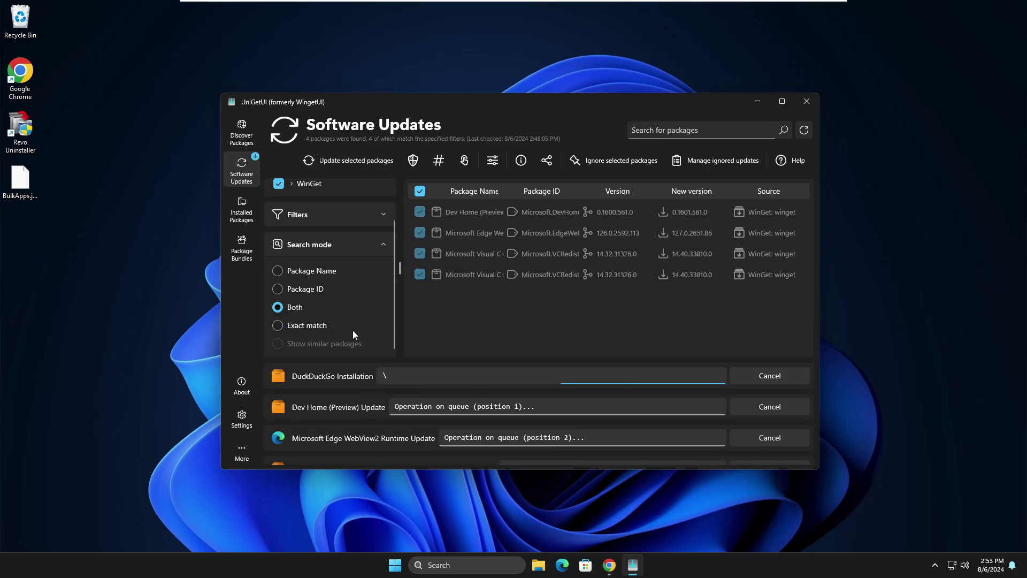
click(249, 214)
scroll(464, 251, down, 2)
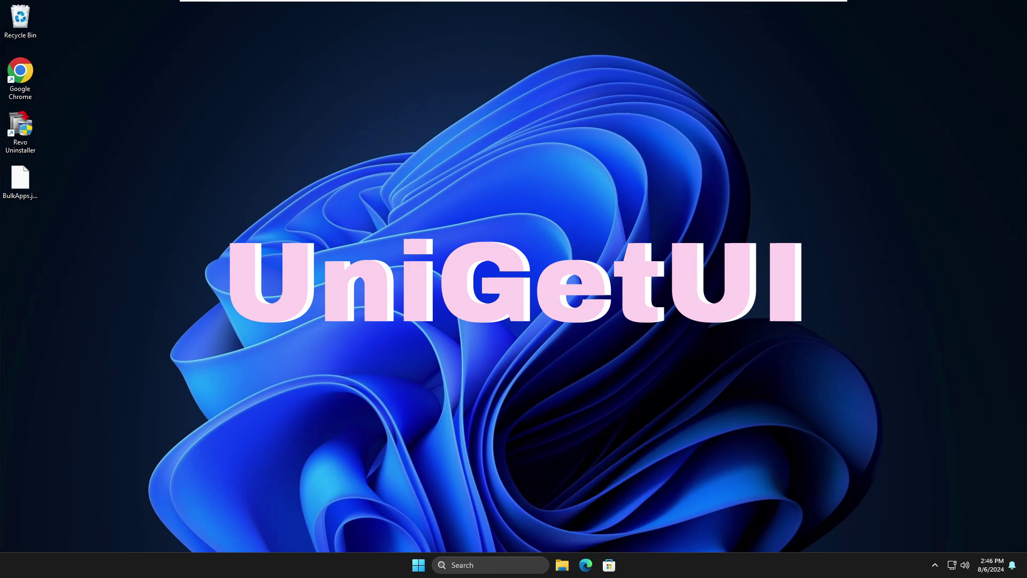
Step: Launch Google Chrome and search Google for 'wingetui'
double_click(28, 73)
text(winget)
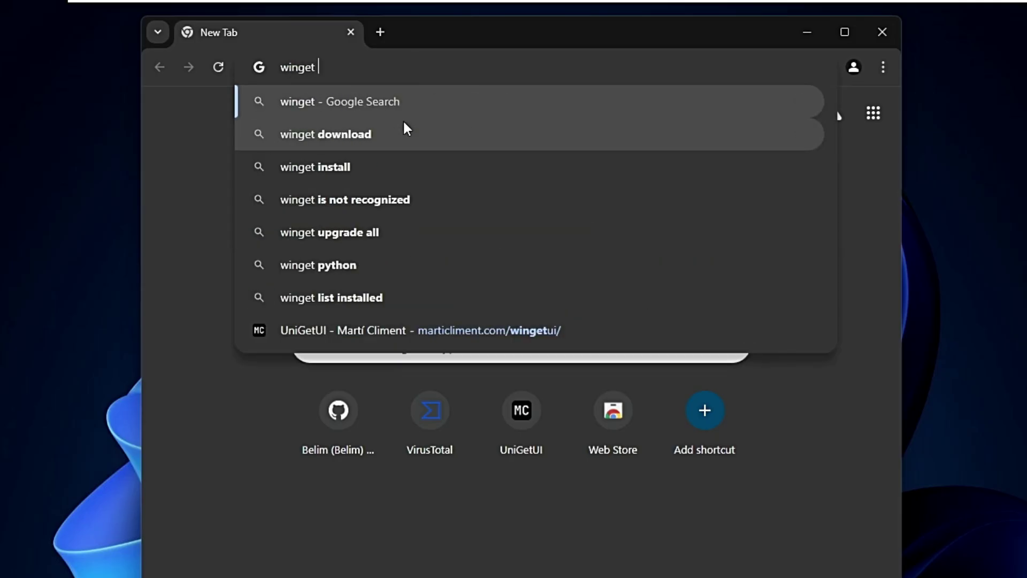
key(BackSpace)
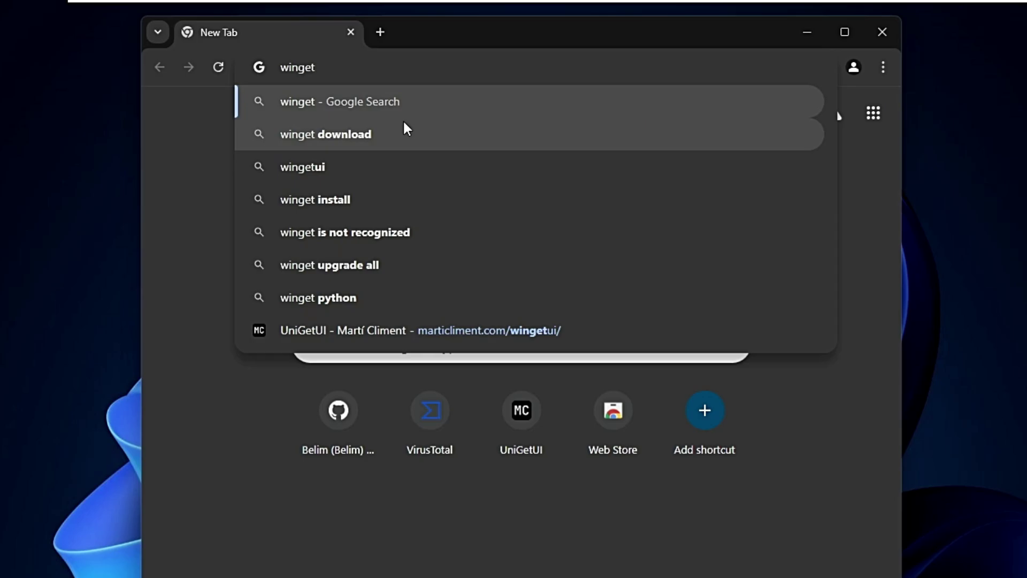
text(ui)
key(Return)
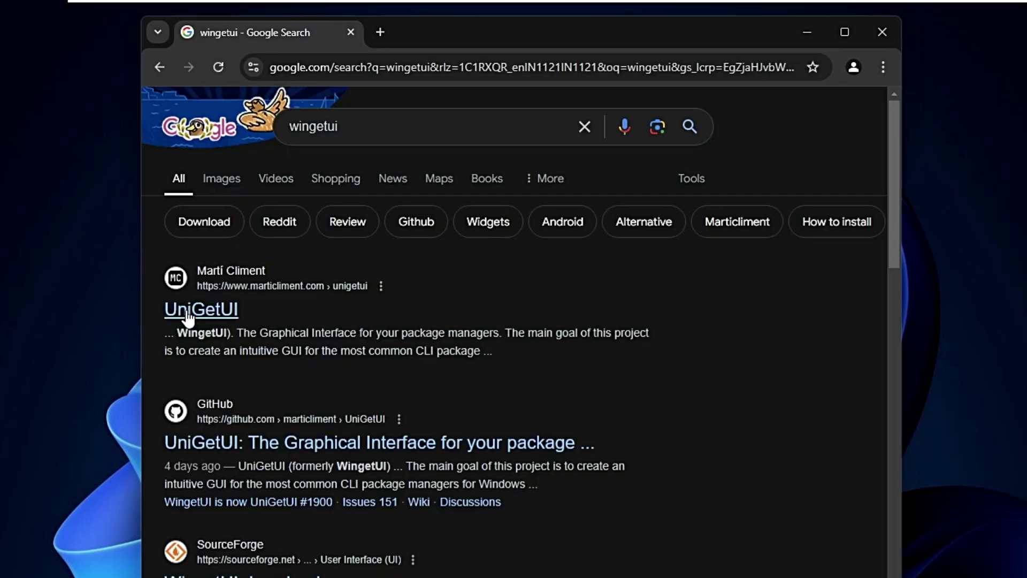
Step: Open the official marticliment.com UniGetUI page and download UniGetUI.Installer.exe directly
click(220, 315)
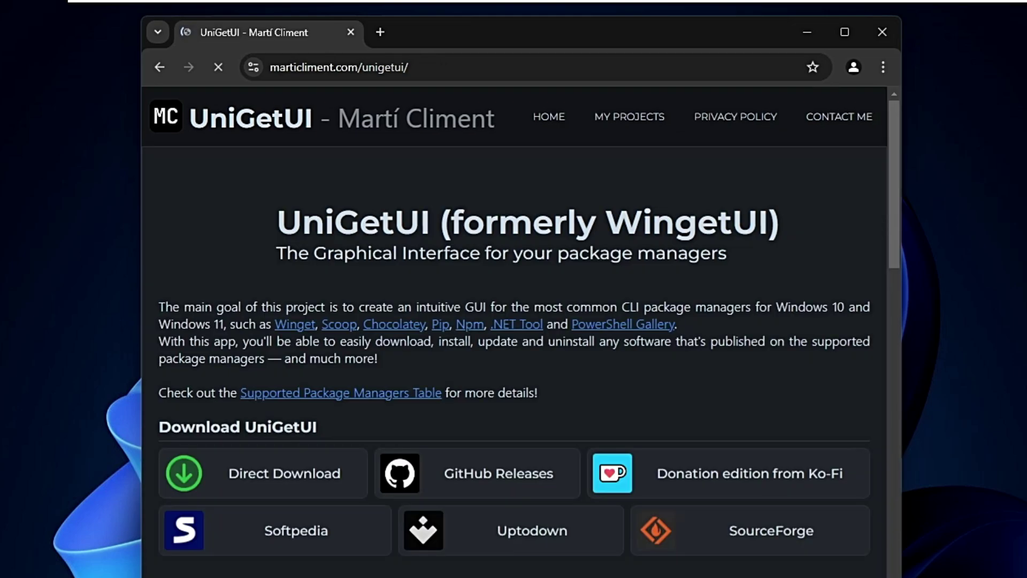
drag(469, 45, 516, 71)
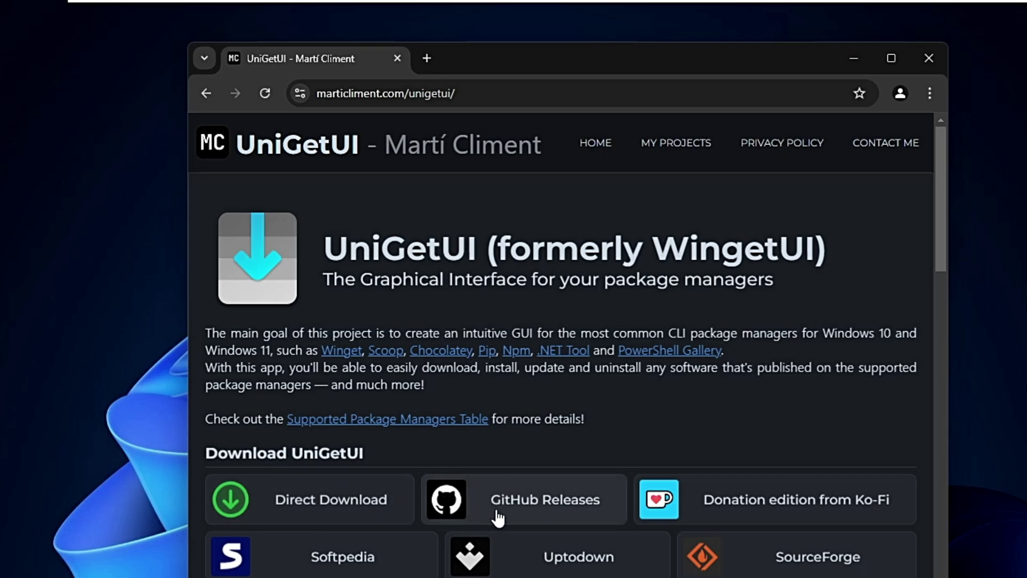
click(343, 510)
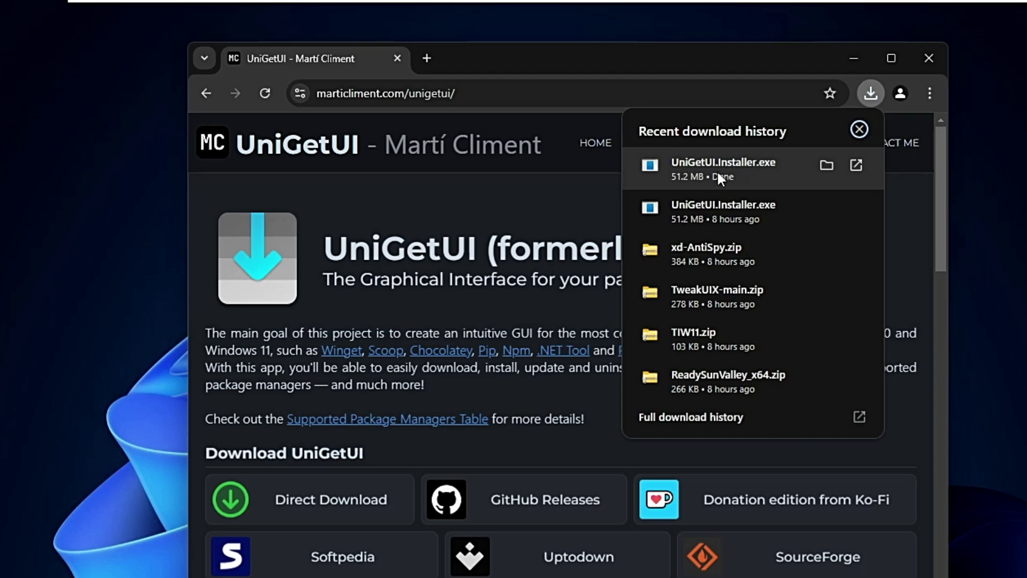
Step: Run UniGetUI.Installer.exe for all users, approve UAC, confirm the language, and pass Welcome
click(718, 171)
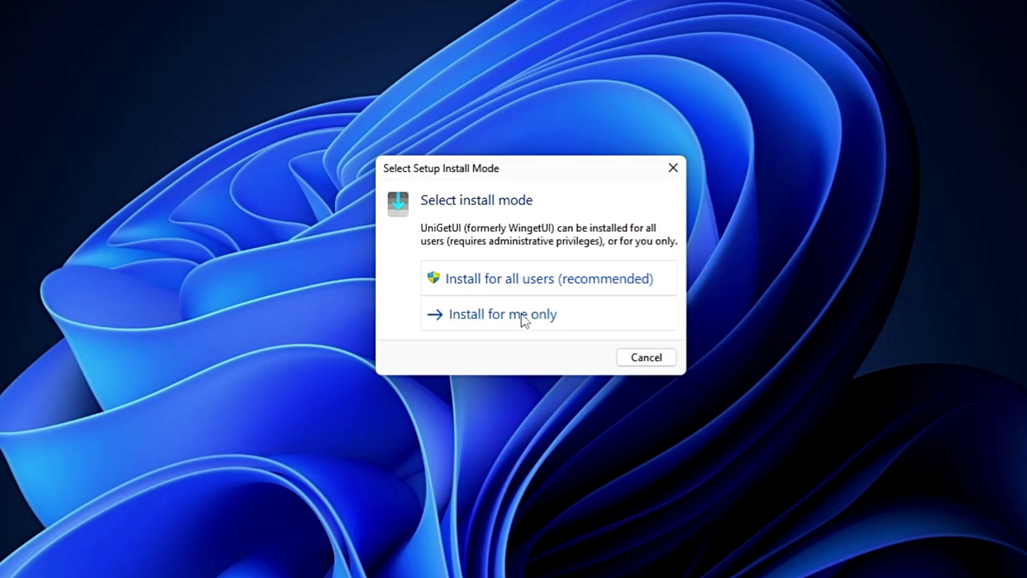
click(503, 280)
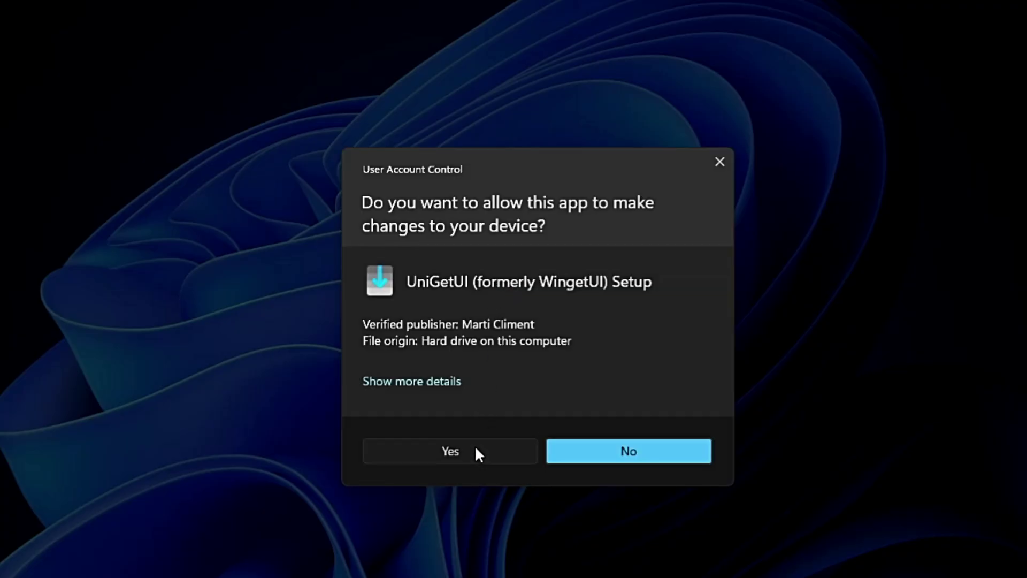
click(476, 447)
click(568, 347)
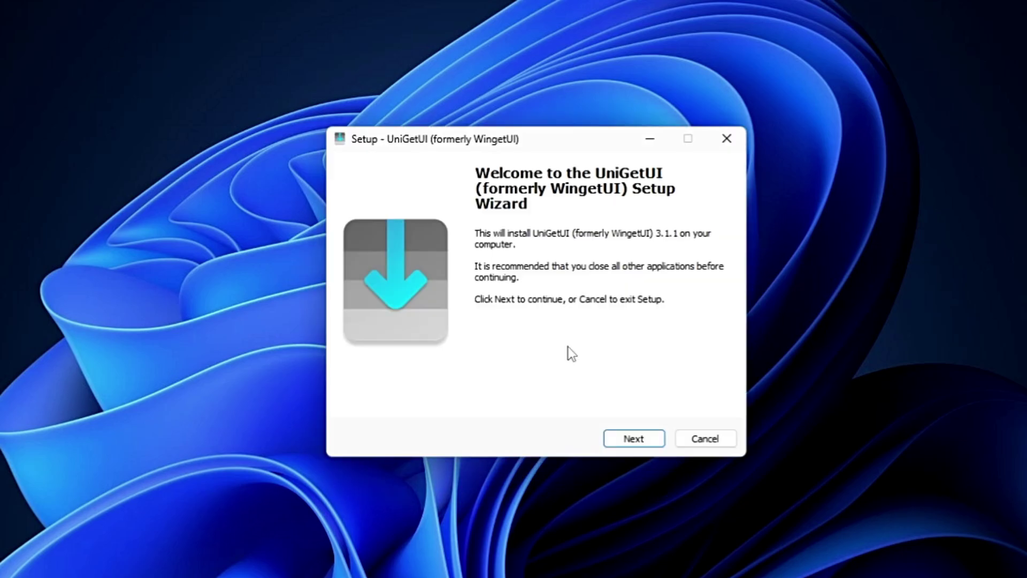
click(633, 440)
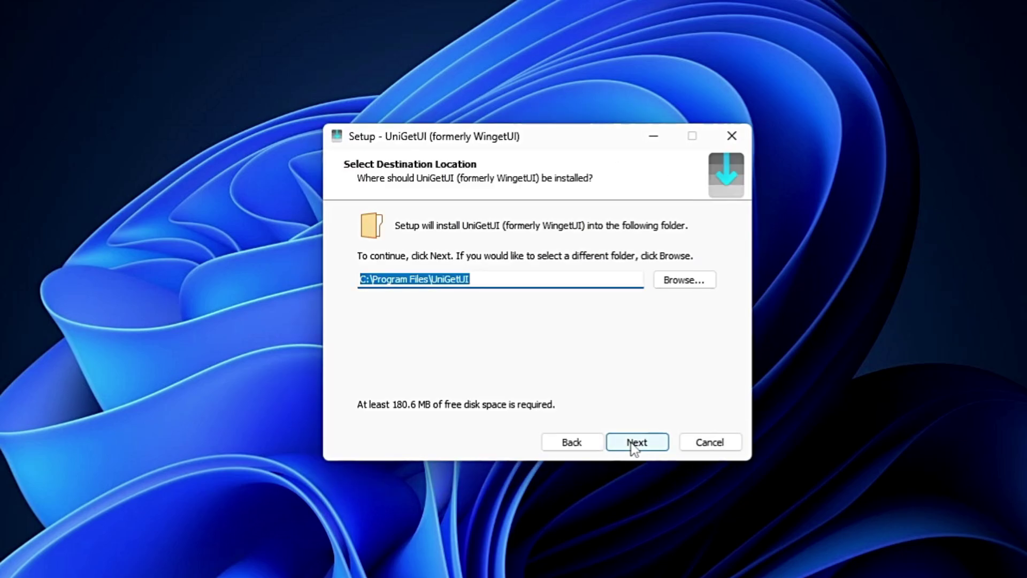
Step: Keep C:\Program Files\UniGetUI, choose a portable installation, and install UniGetUI
click(632, 445)
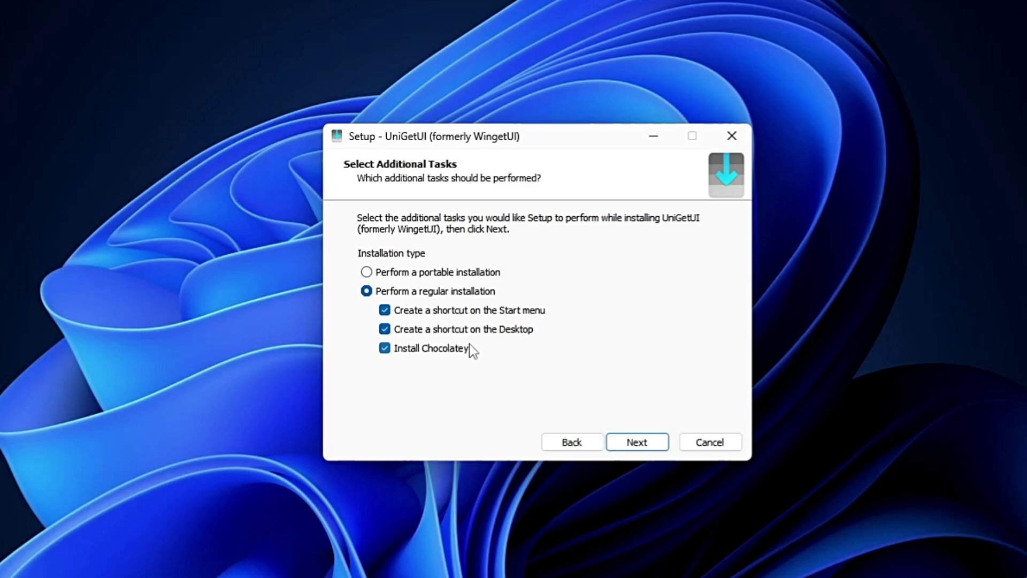
click(409, 274)
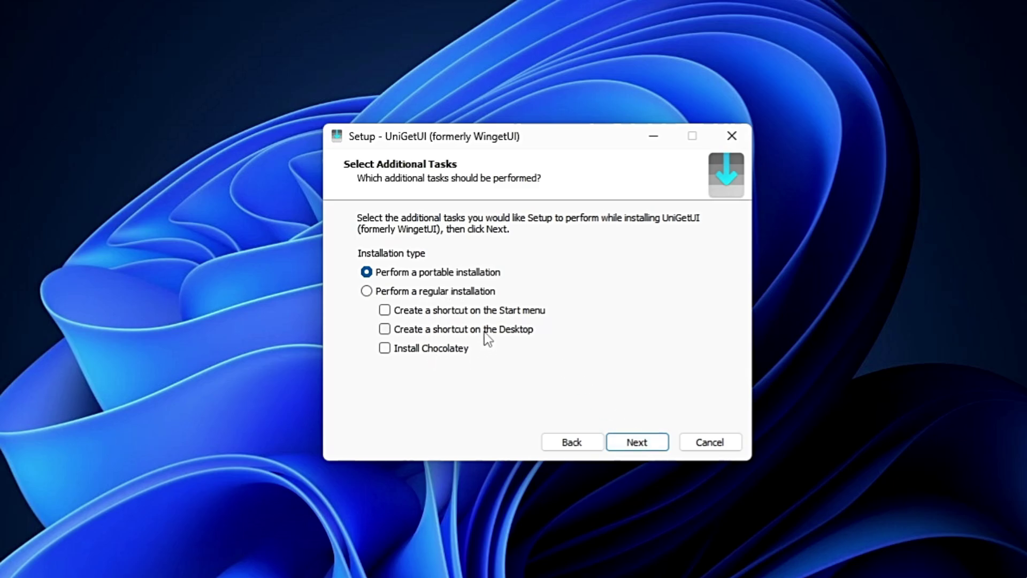
click(631, 444)
click(631, 444)
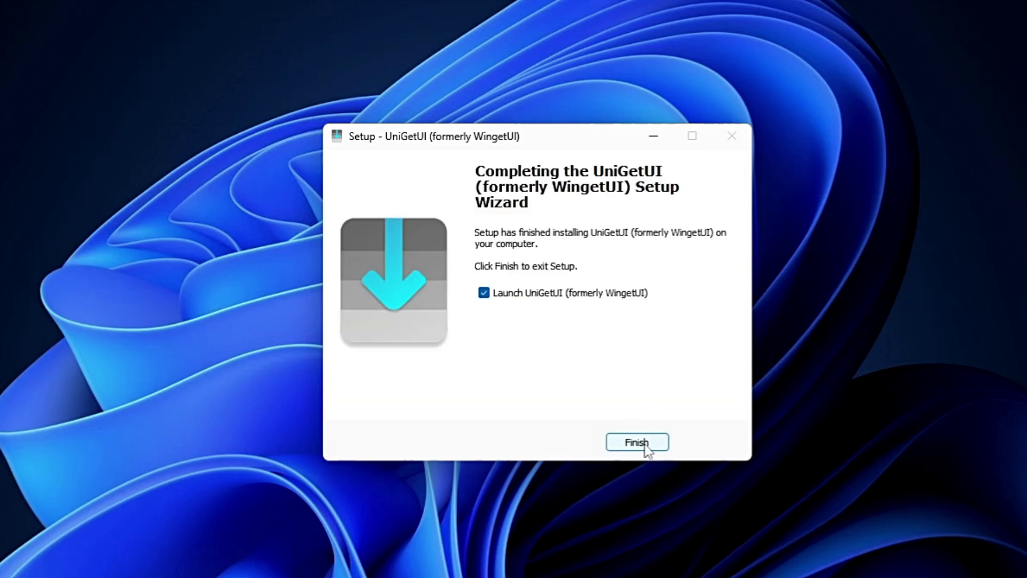
Step: Finish setup to launch UniGetUI, reposition its window, and focus the package search box
click(645, 447)
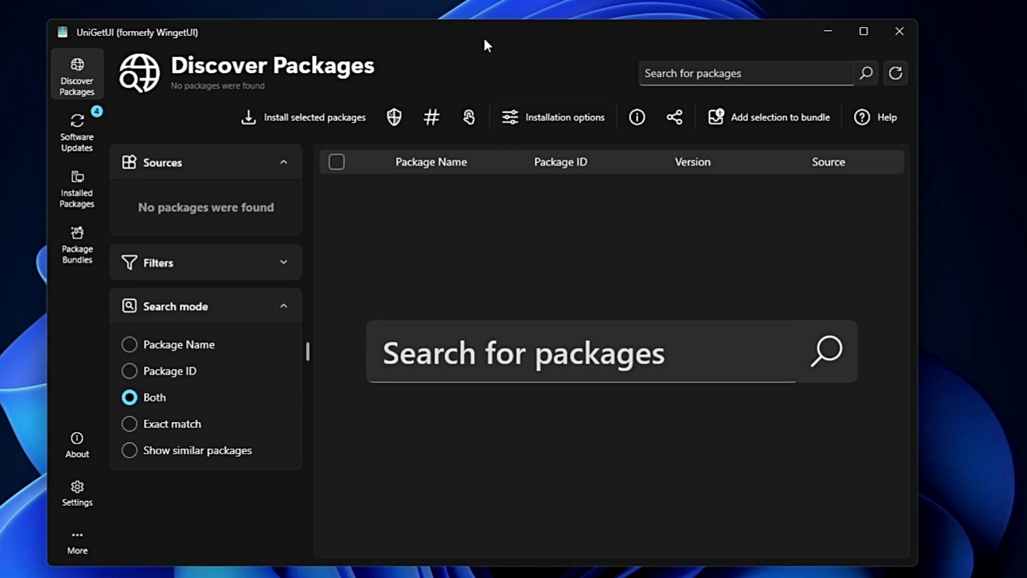
drag(485, 39, 497, 17)
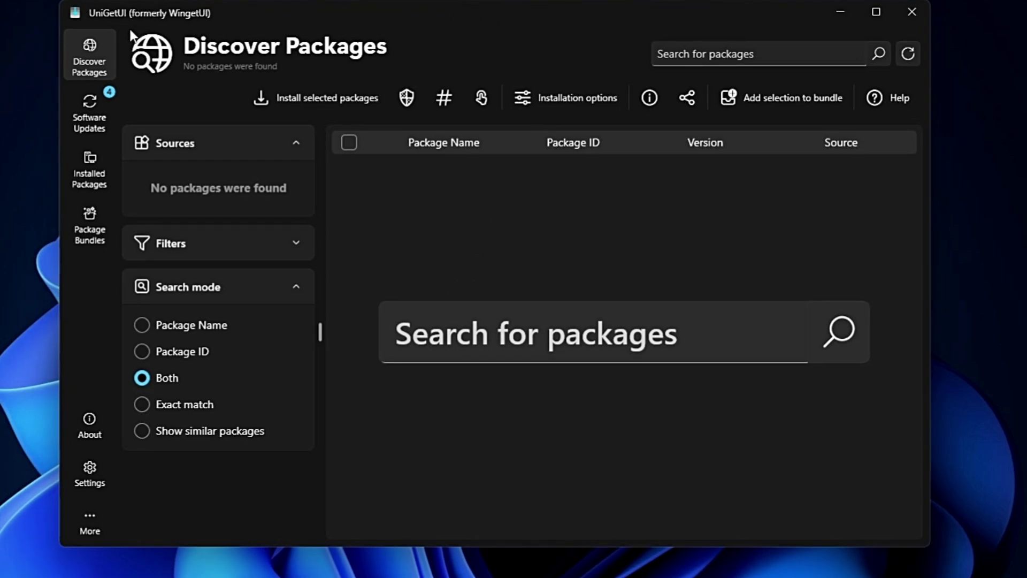
drag(104, 12, 101, 28)
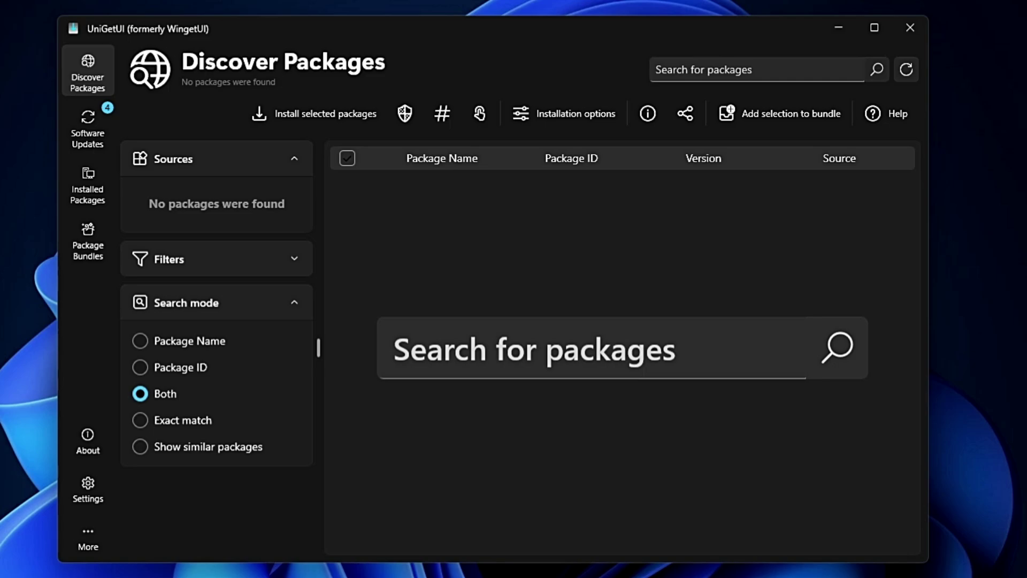
click(655, 69)
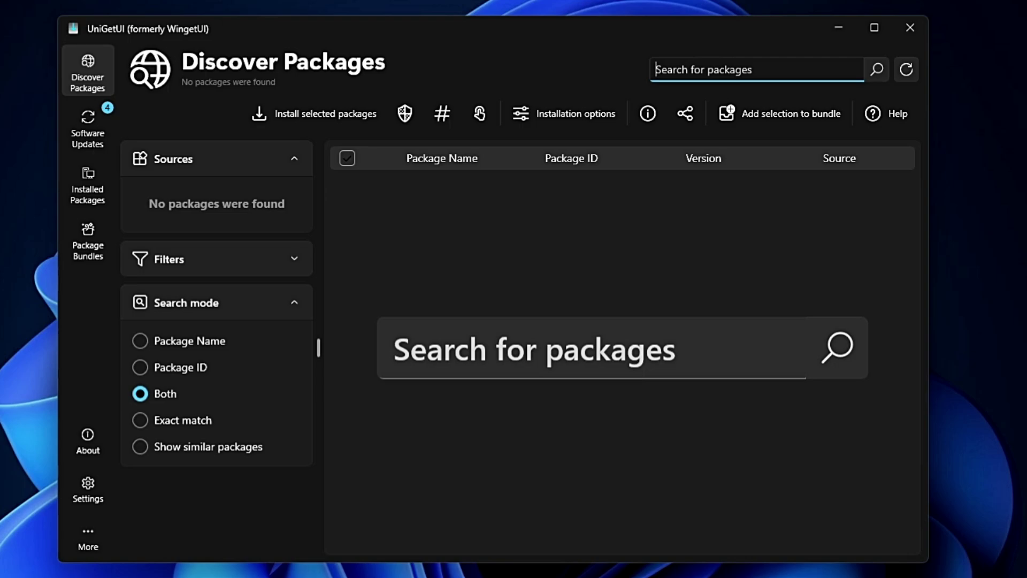
Step: Run a package search for 'browser', finding 70 packages
text(browser)
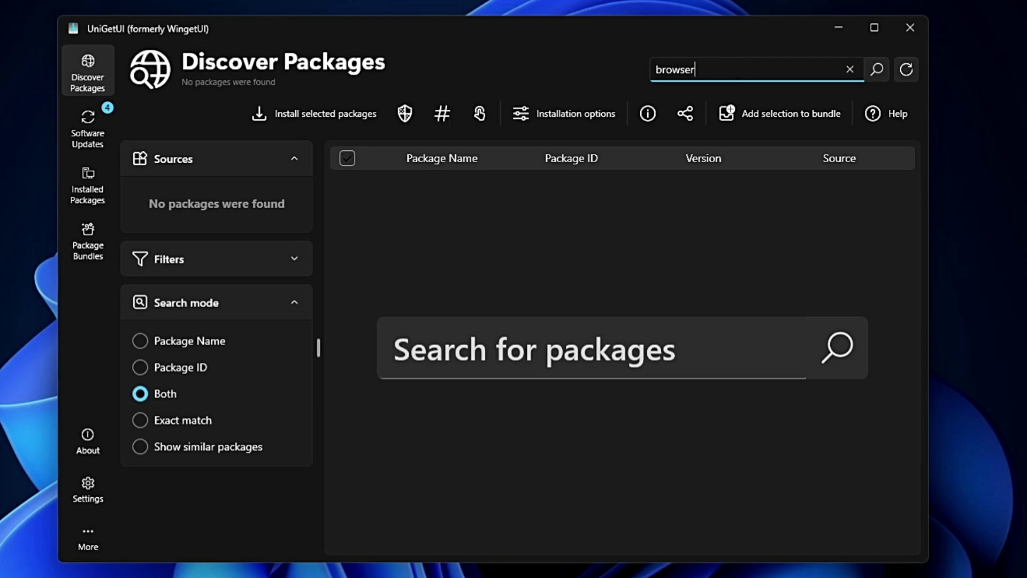
key(Return)
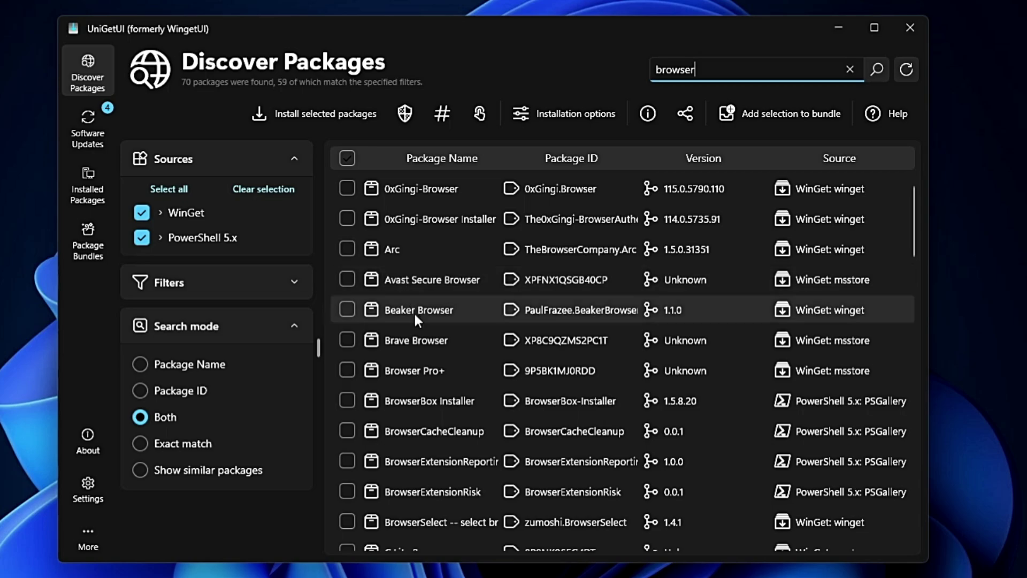
scroll(410, 335, down, 2)
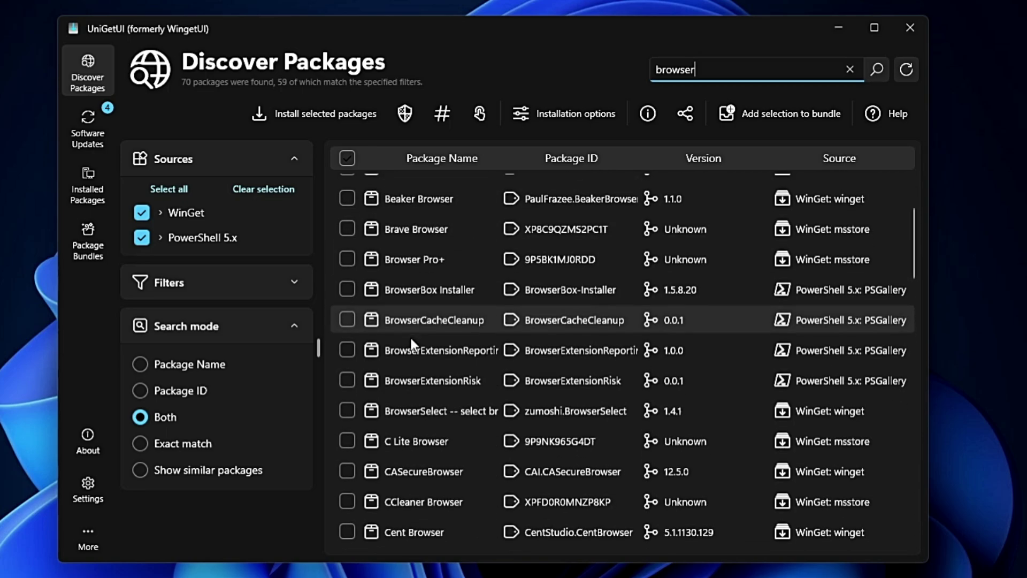
scroll(411, 338, down, 3)
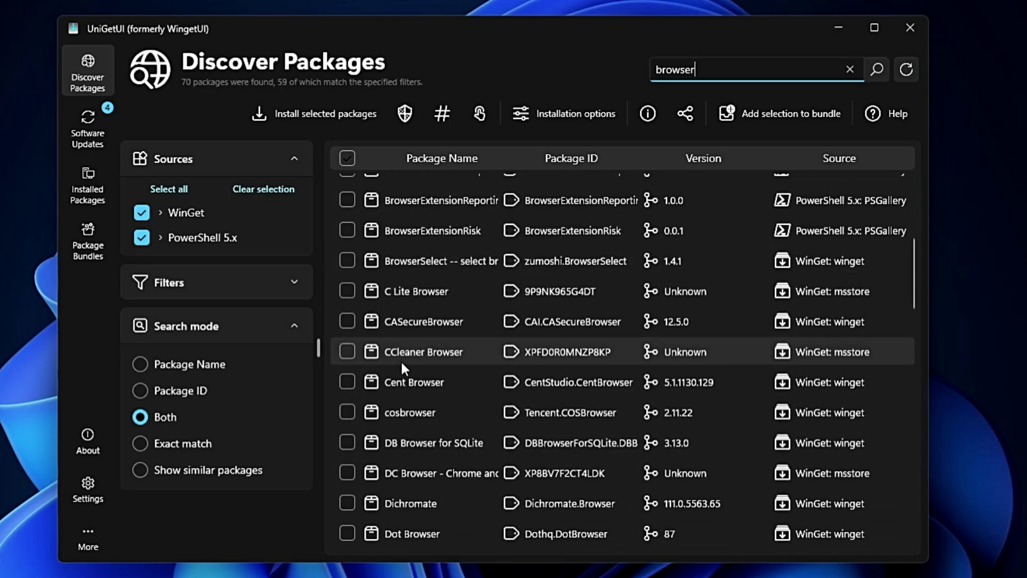
scroll(464, 351, down, 1)
scroll(488, 346, down, 2)
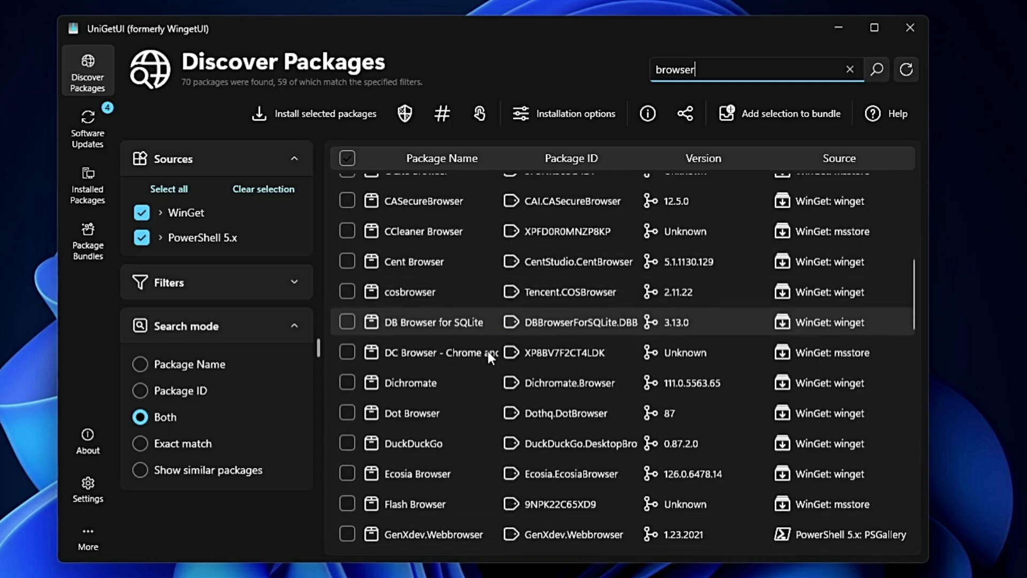
scroll(487, 353, down, 1)
scroll(430, 400, down, 5)
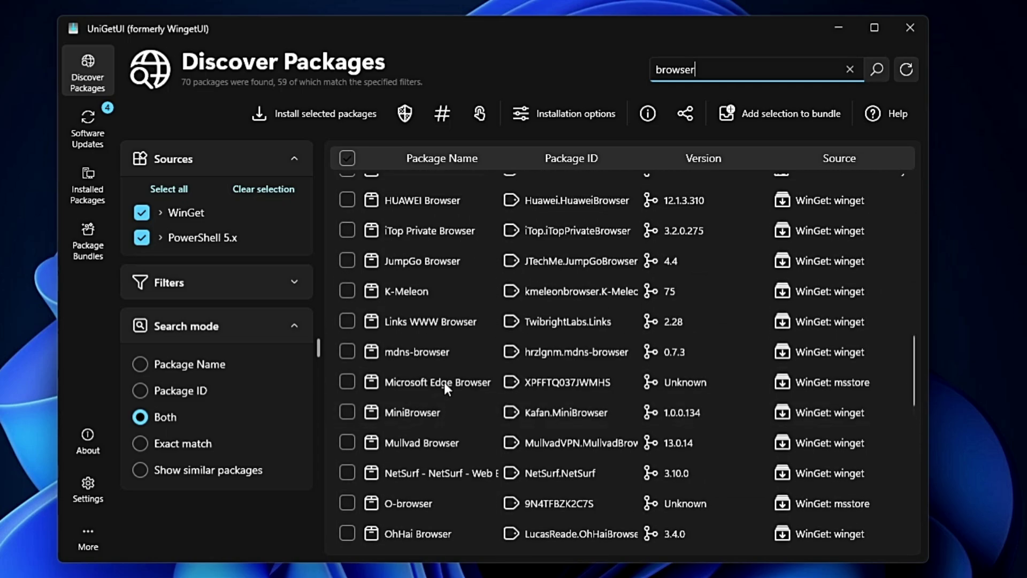
scroll(435, 383, down, 2)
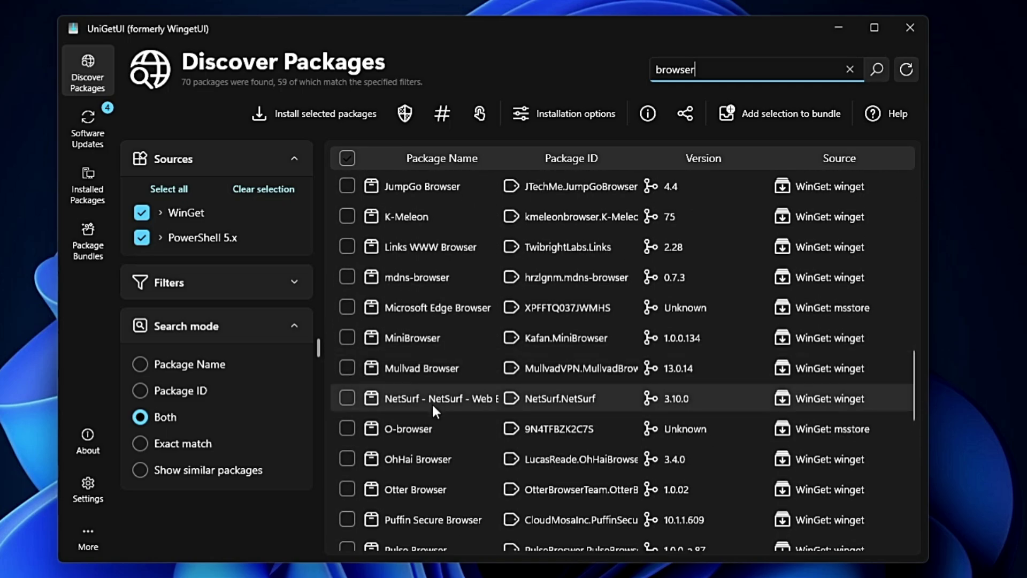
scroll(432, 403, down, 3)
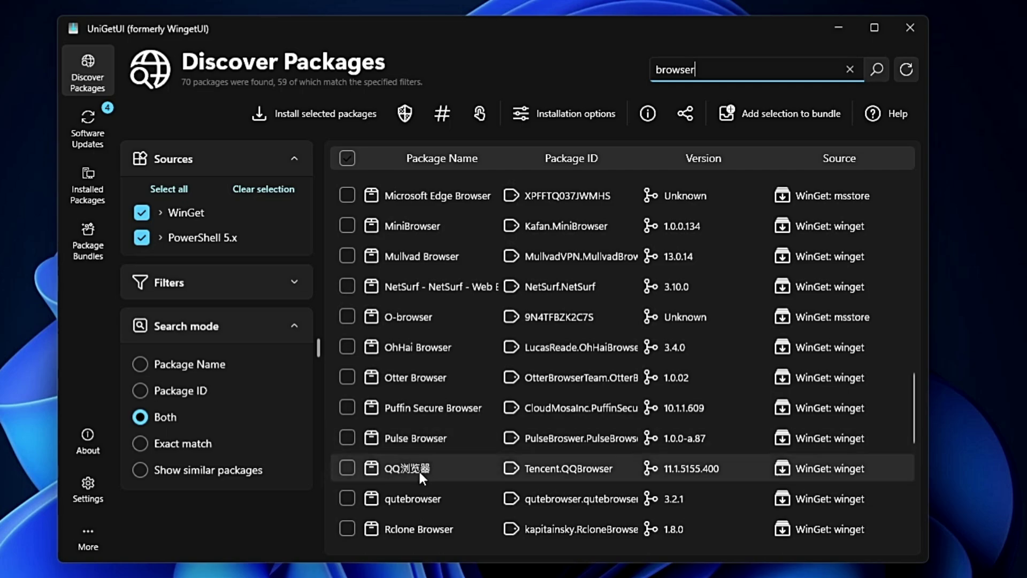
scroll(473, 432, down, 3)
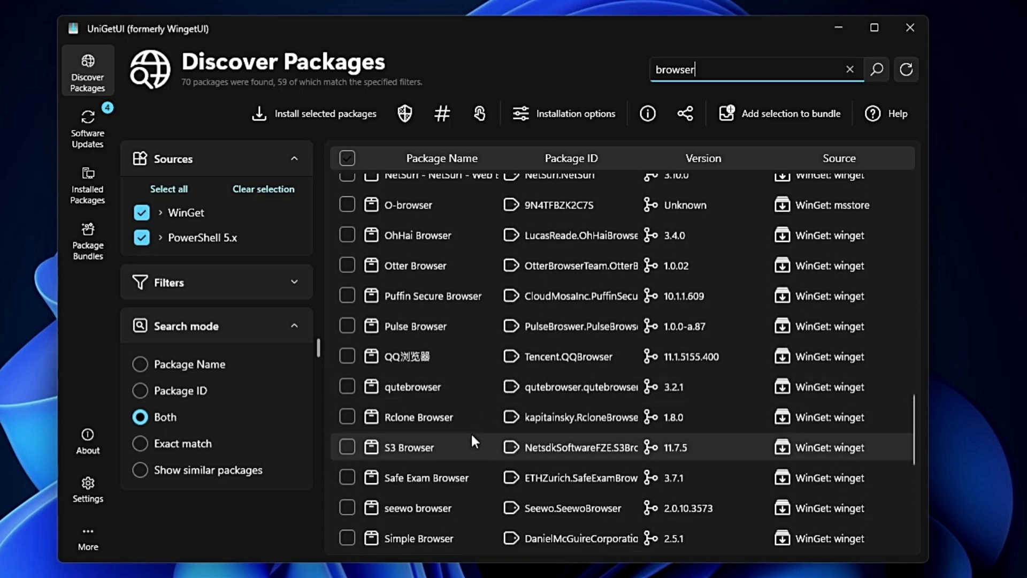
scroll(490, 323, up, 8)
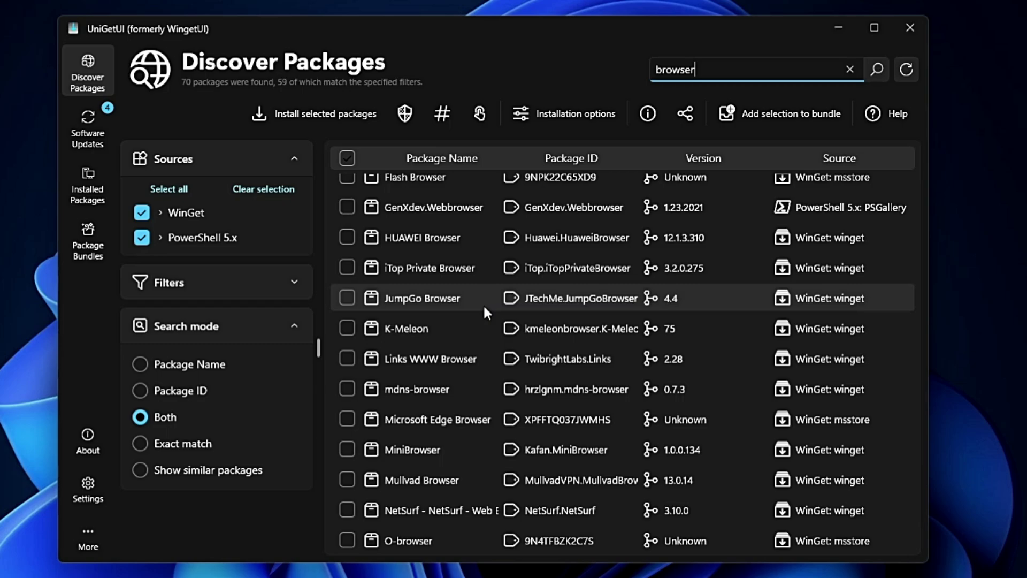
key(ctrl+a)
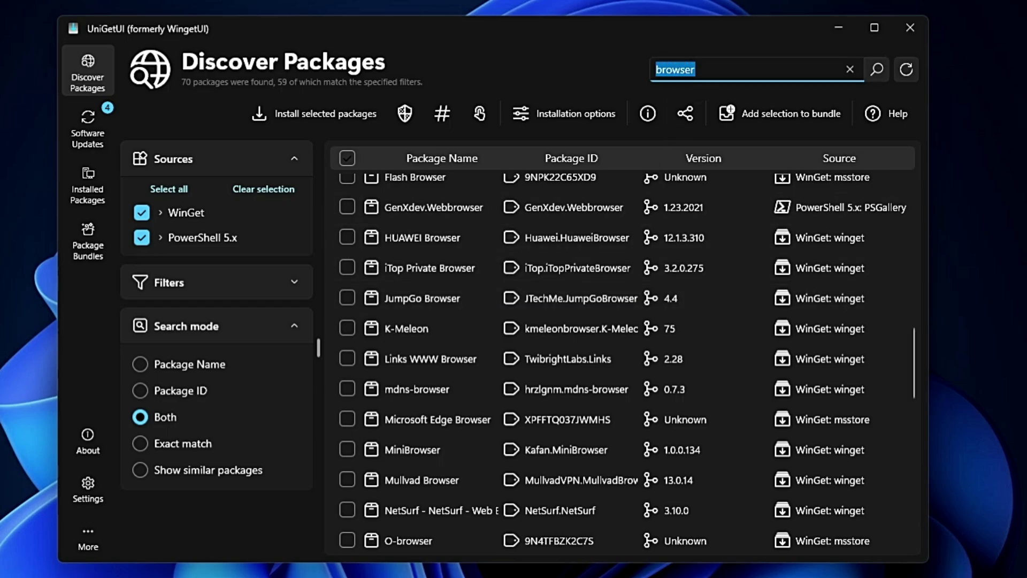
scroll(406, 247, up, 3)
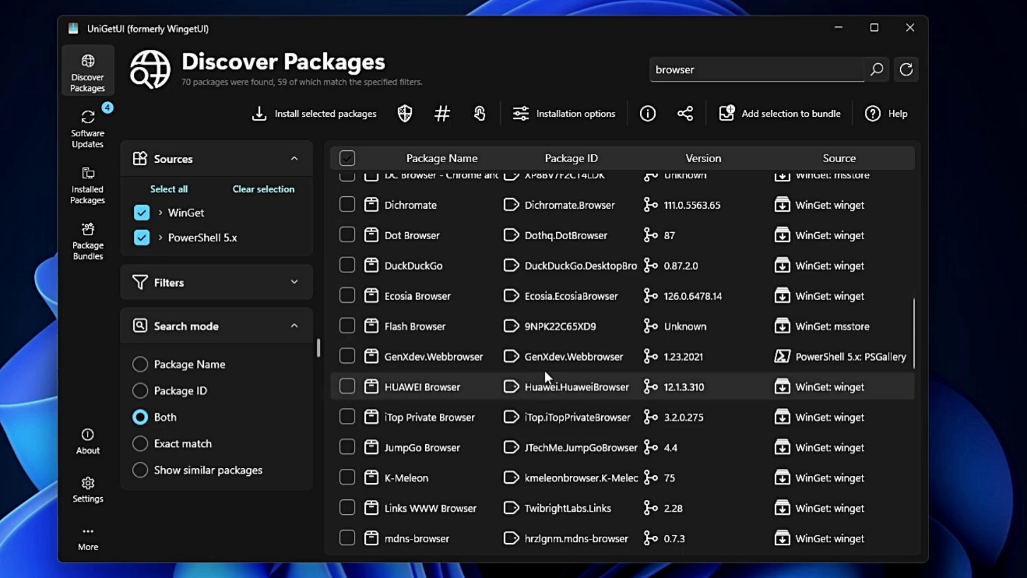
Step: Tick DuckDuckGo in the 'browser' results to install it
click(349, 264)
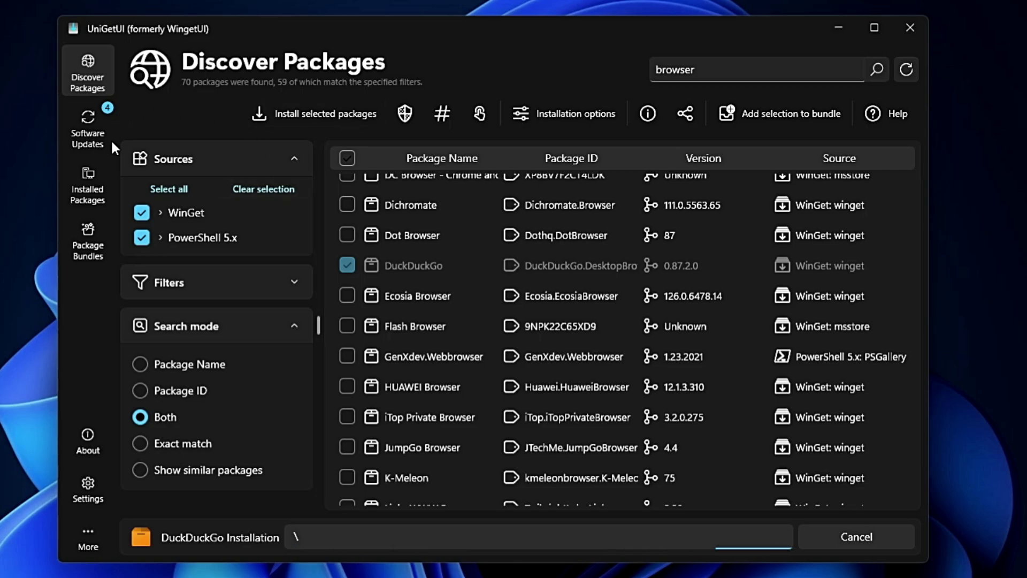
Step: Queue updates for all four packages on the Software Updates page
click(91, 124)
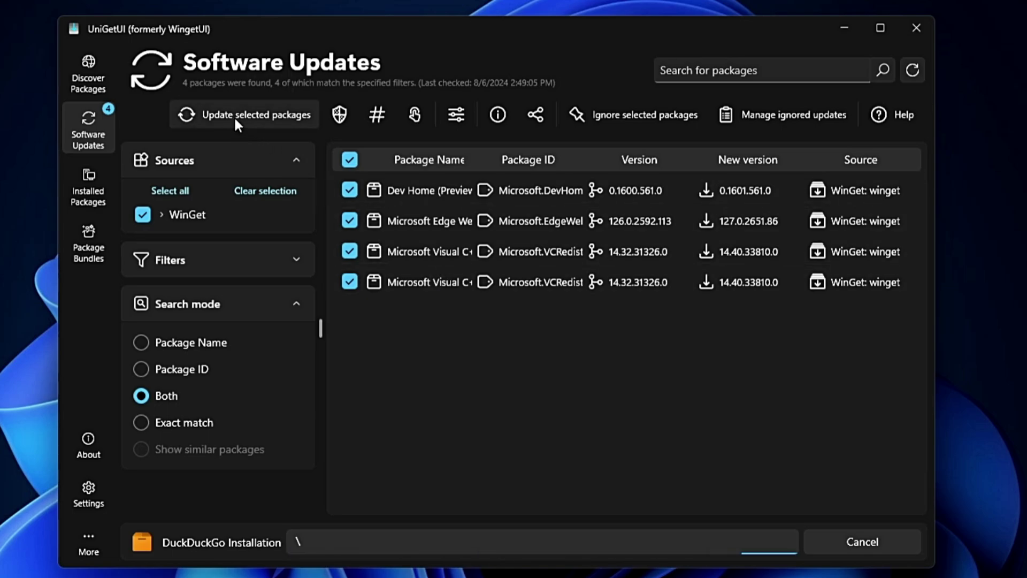
click(261, 117)
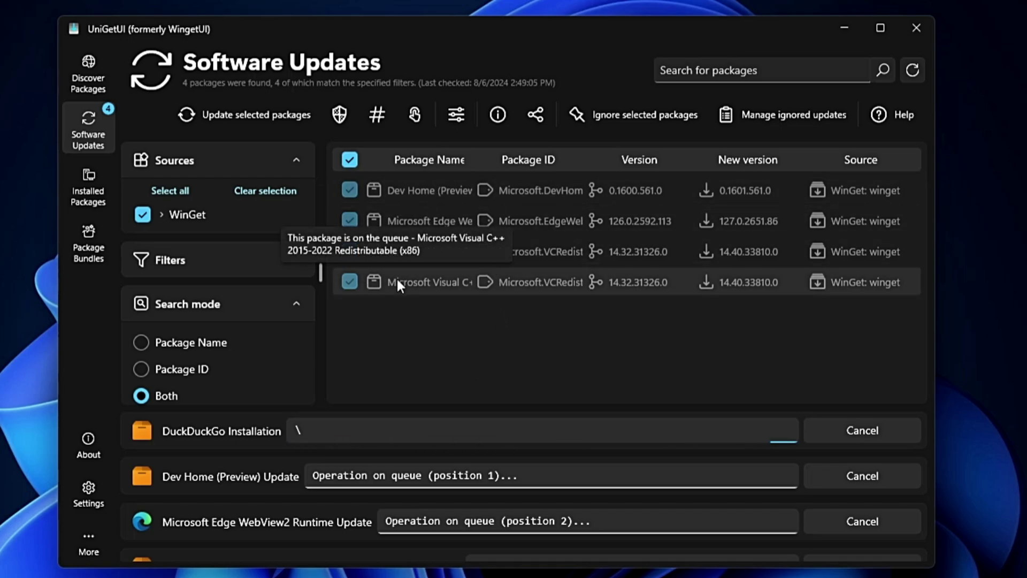
Step: Show the 75 installed packages and scroll down to the Microsoft entries
click(107, 198)
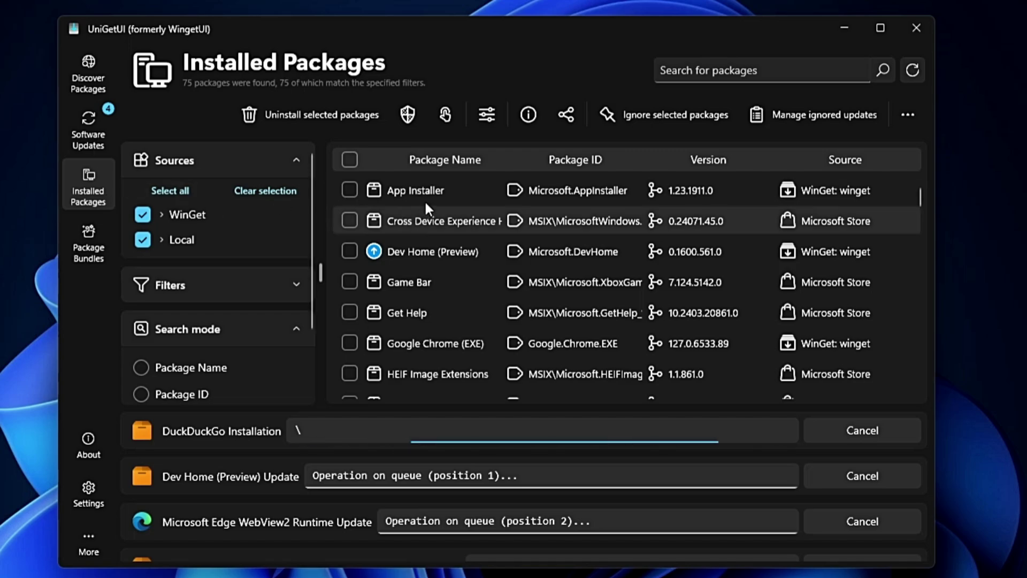
scroll(426, 206, down, 5)
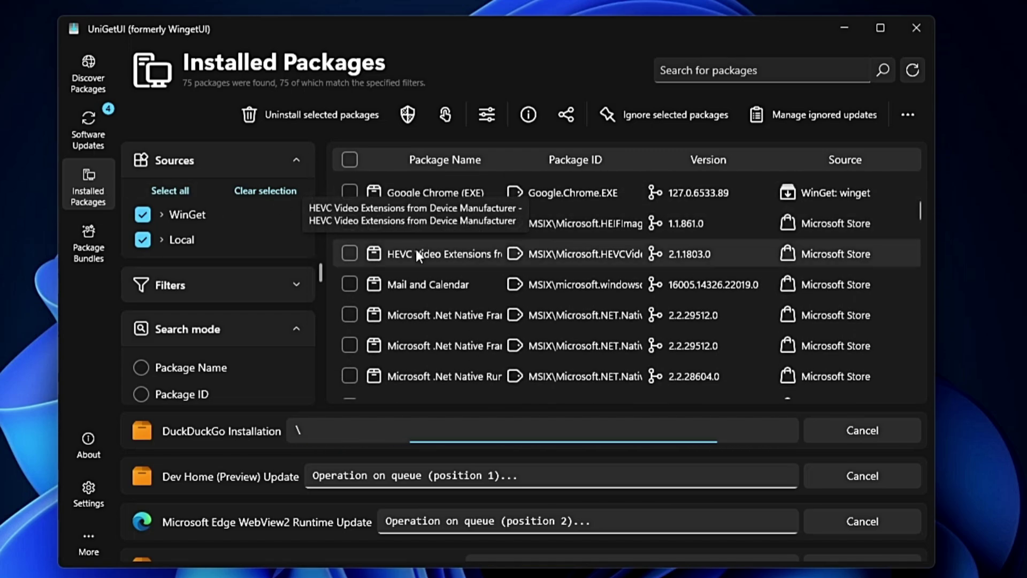
scroll(416, 249, down, 5)
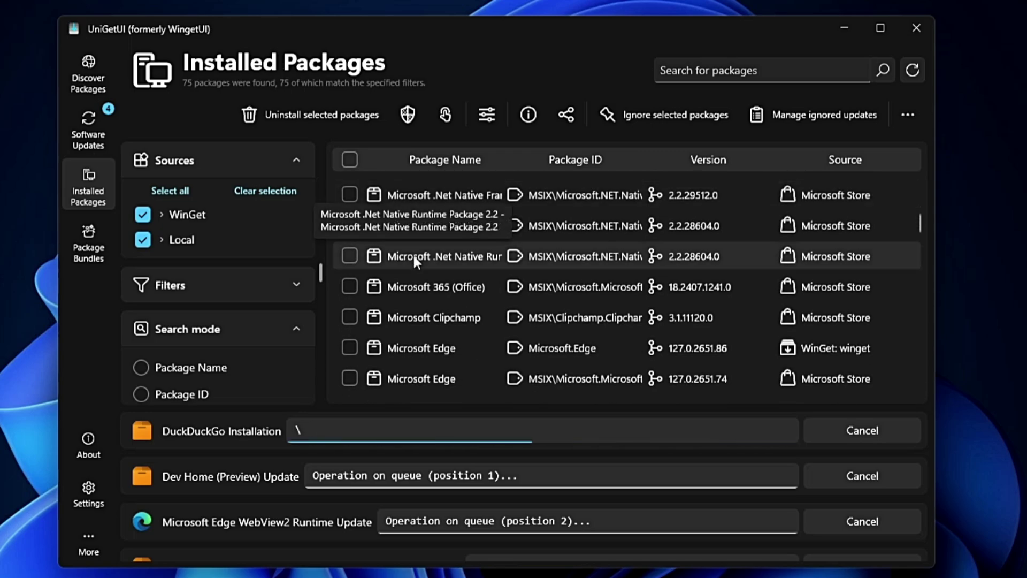
scroll(413, 256, down, 1)
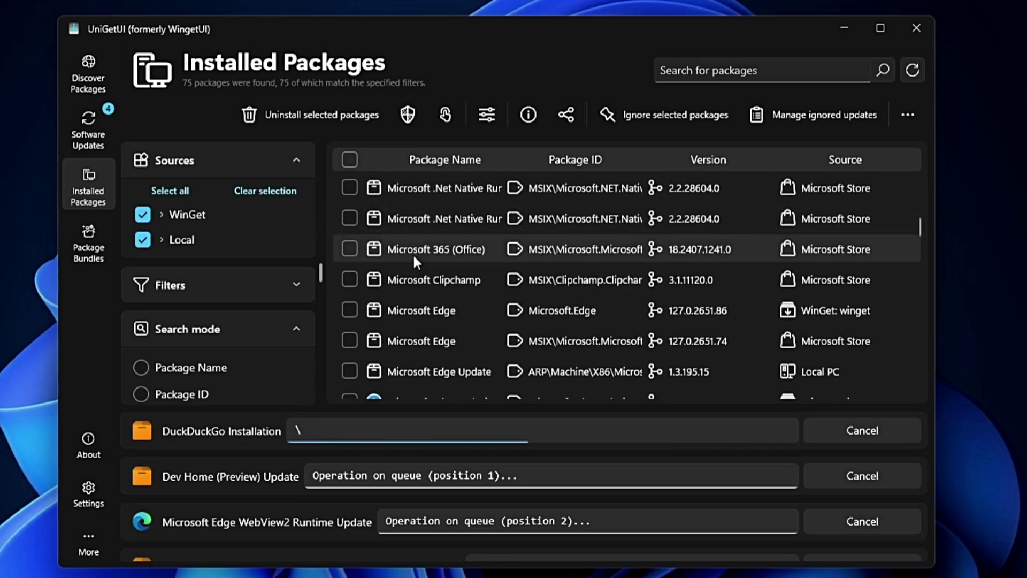
Step: Confirm uninstalling the winget Microsoft Edge package, then view the empty Package Bundles page
click(349, 311)
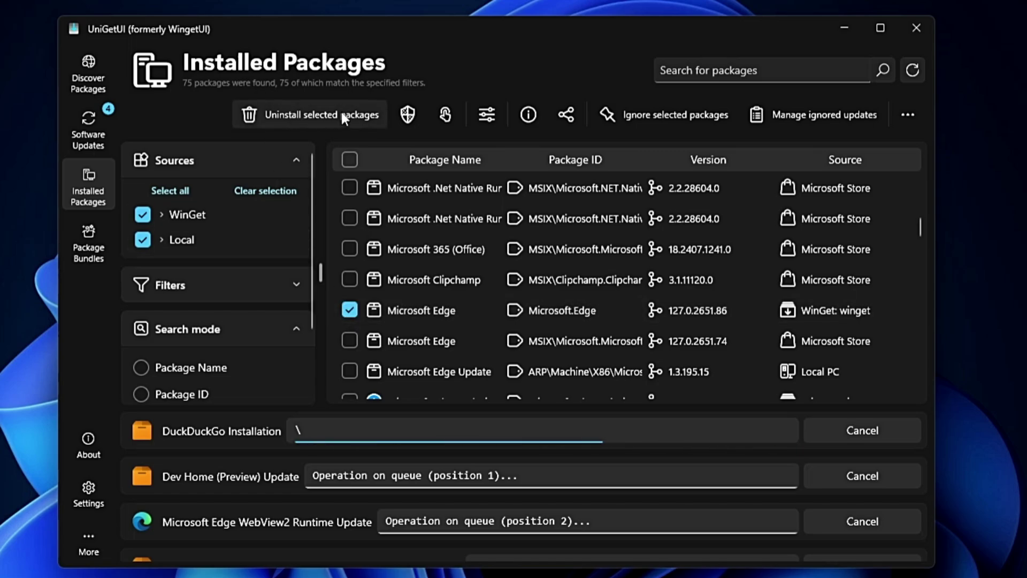
click(325, 114)
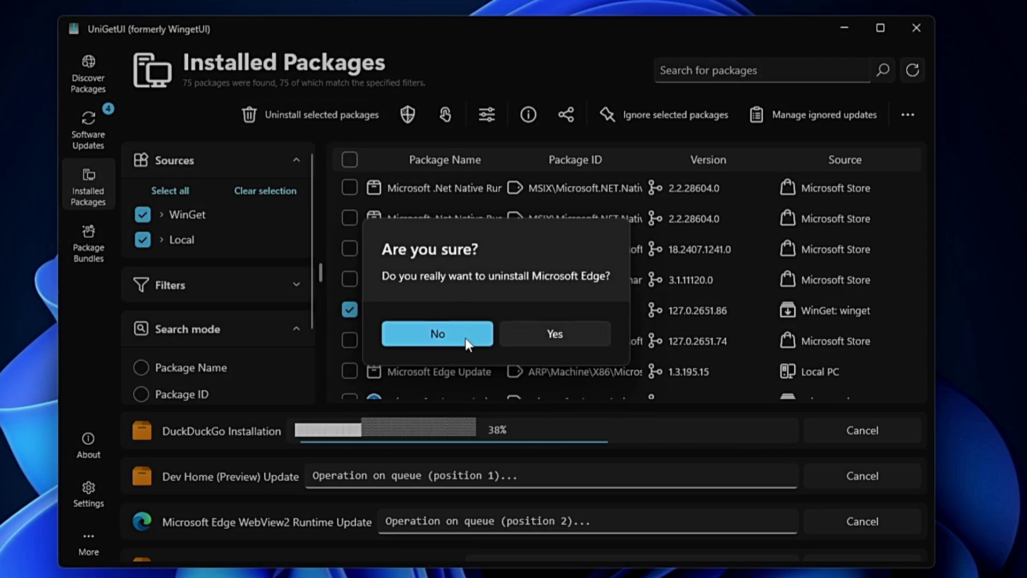
click(548, 336)
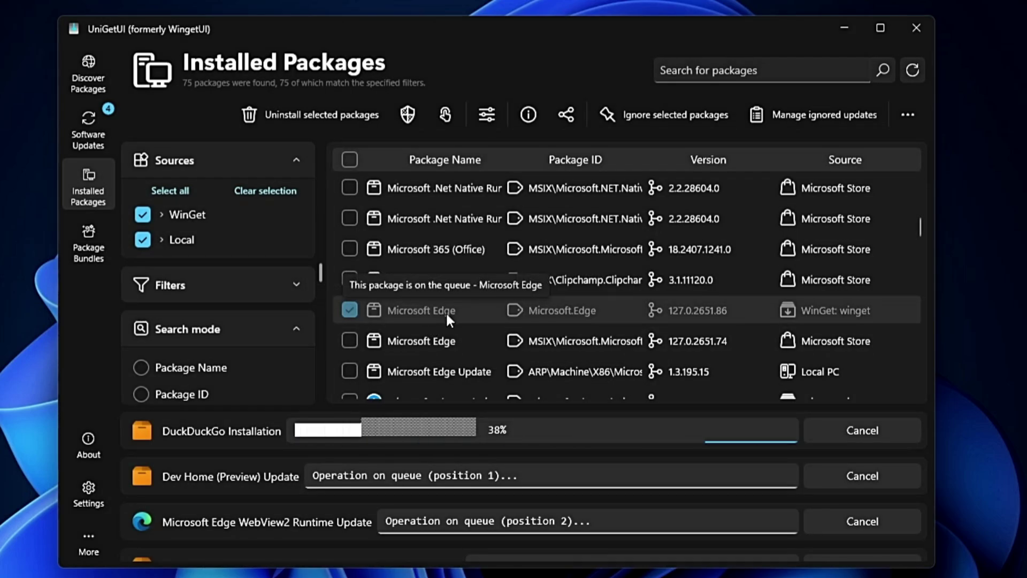
click(90, 238)
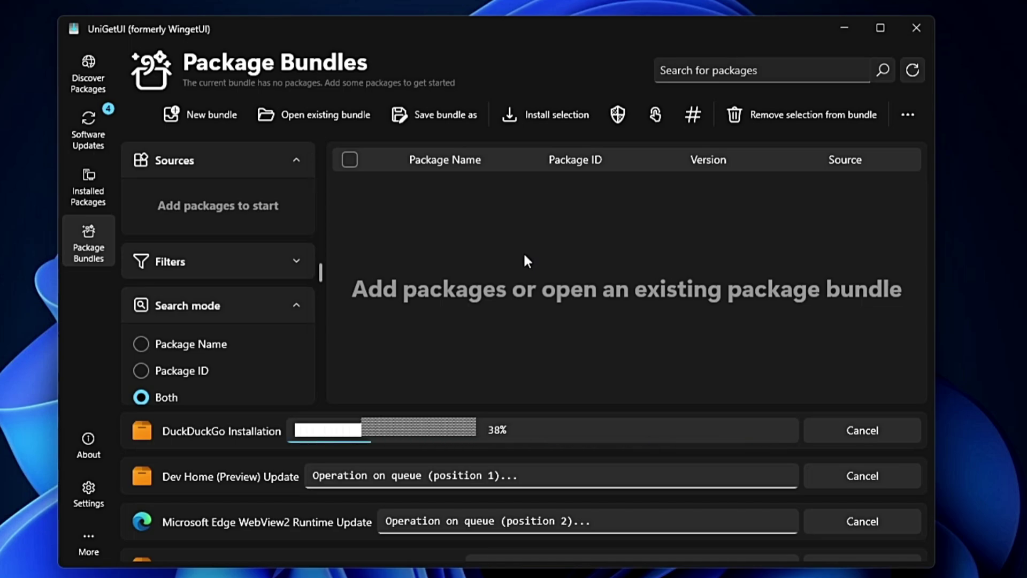
Step: Move the UniGetUI window up and right, then nudge it back slightly left and down
drag(487, 27, 561, 18)
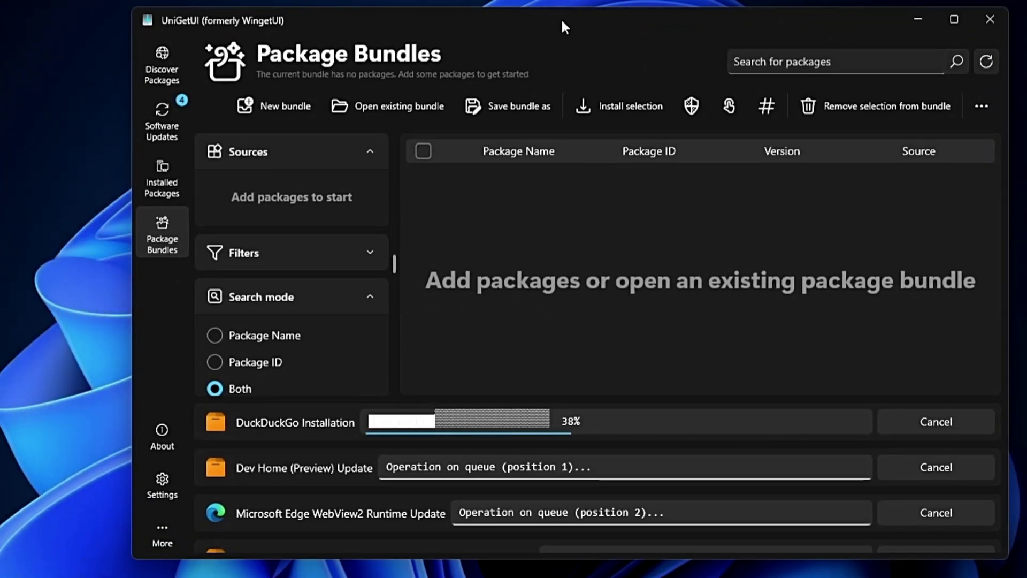
drag(561, 21, 527, 36)
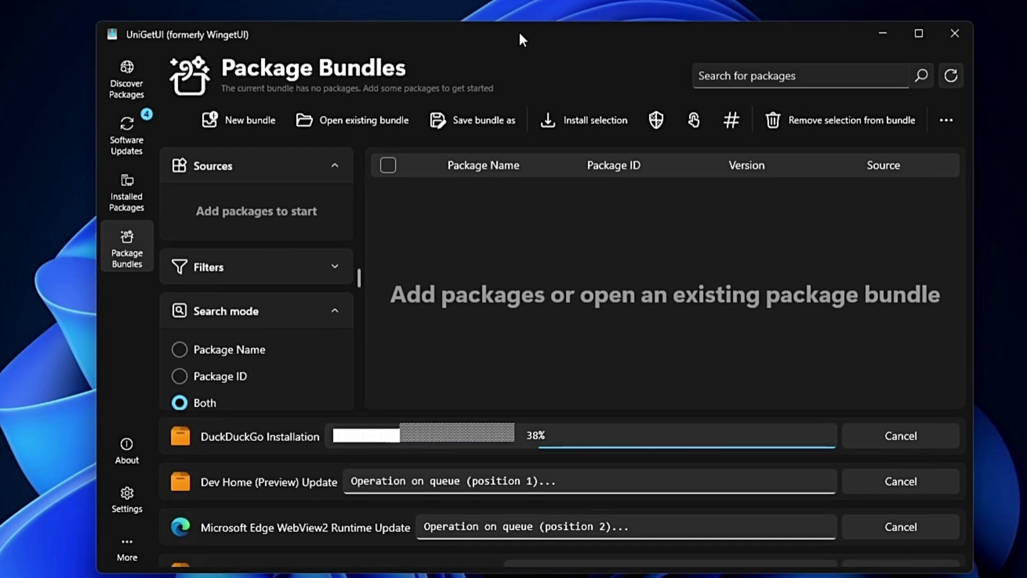